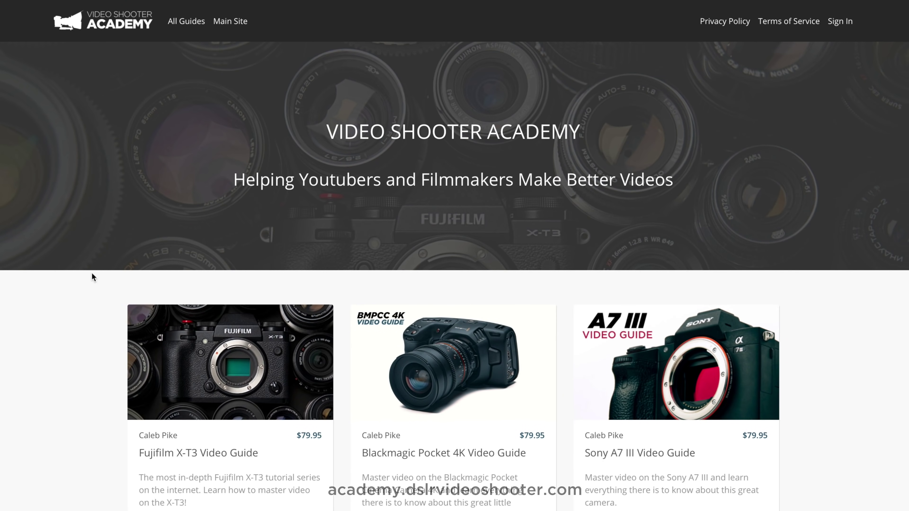
Open the Fujifilm X-T3 course page and start its preview video
left_click(161, 321)
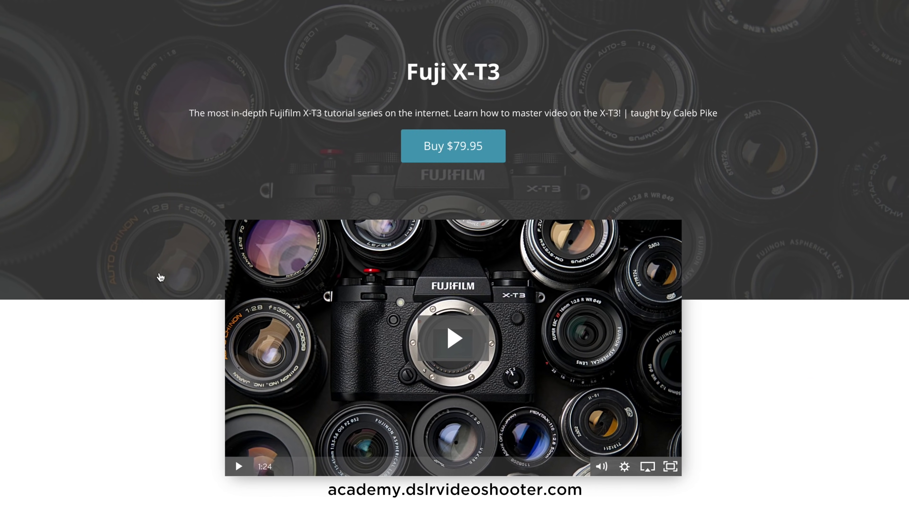
left_click(448, 333)
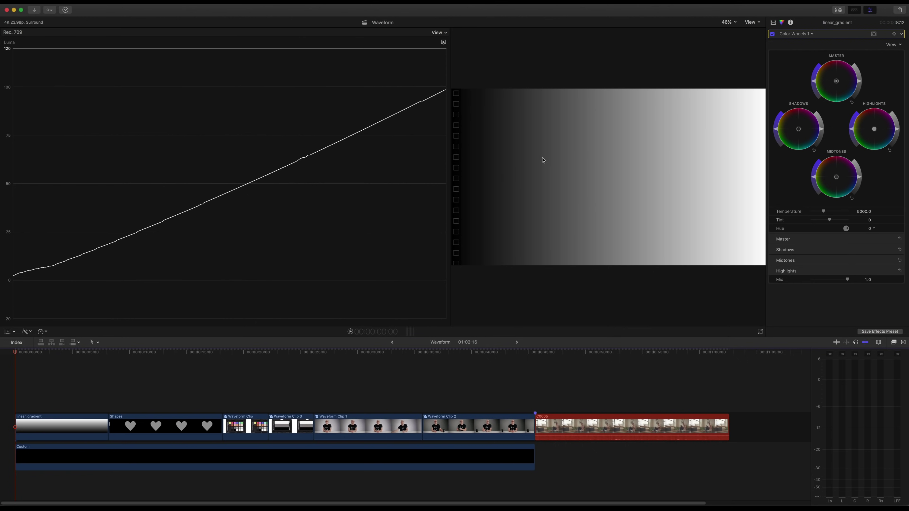
key("super+7")
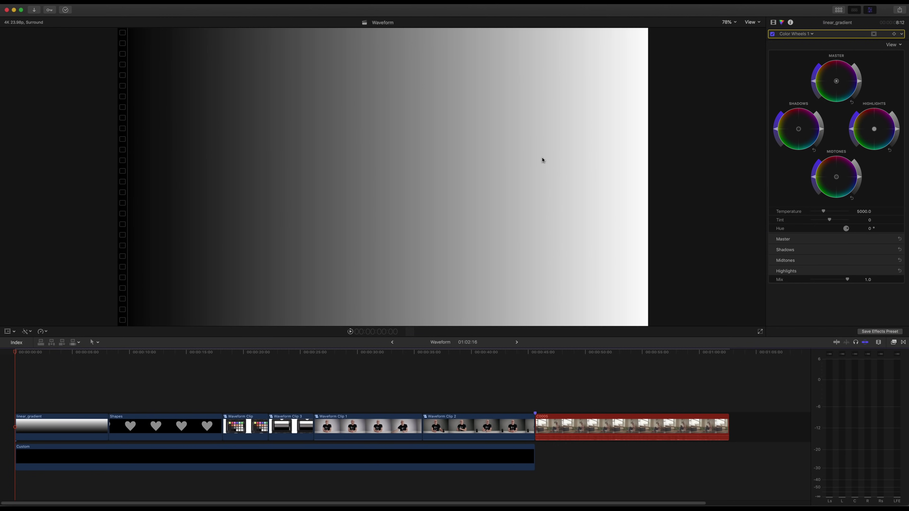
key("super+7")
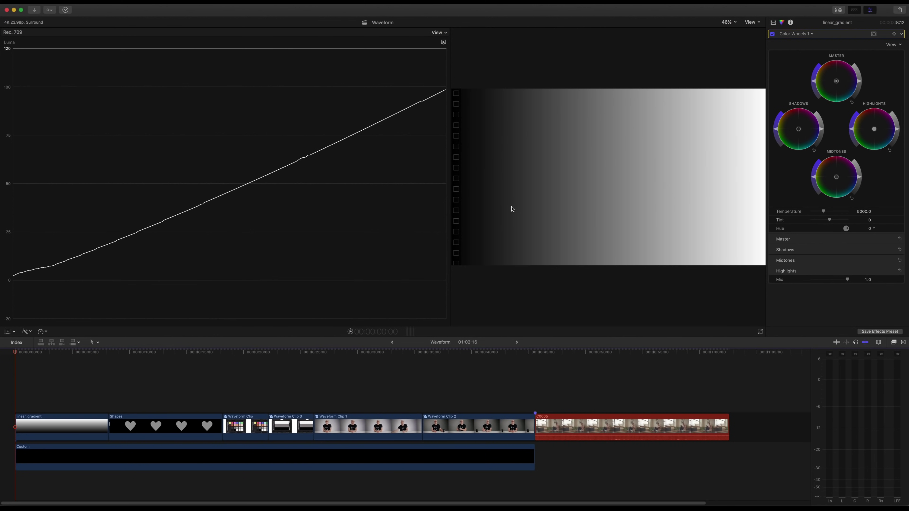
On the Shapes clip, place the waveform guide on the grey heart's trace at about 56, then raise it
left_click(109, 408)
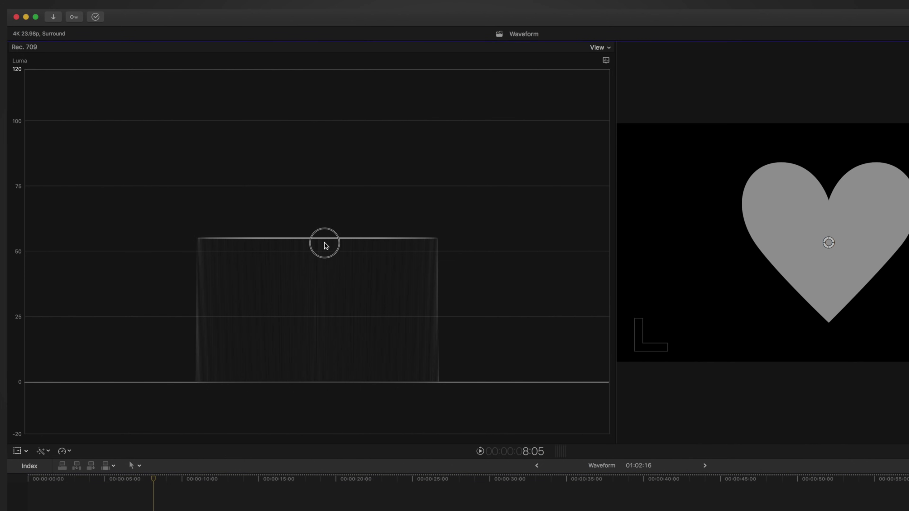
left_click(395, 238)
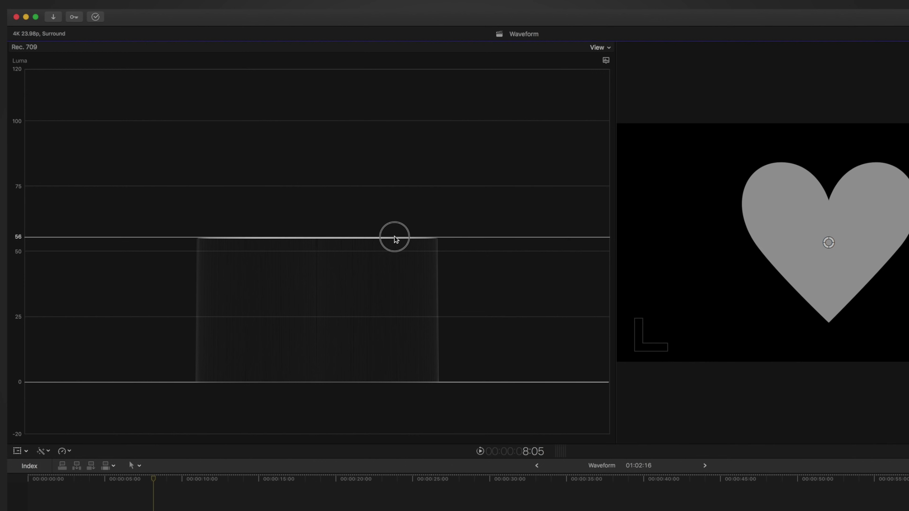
left_click_drag(400, 82, 399, 71)
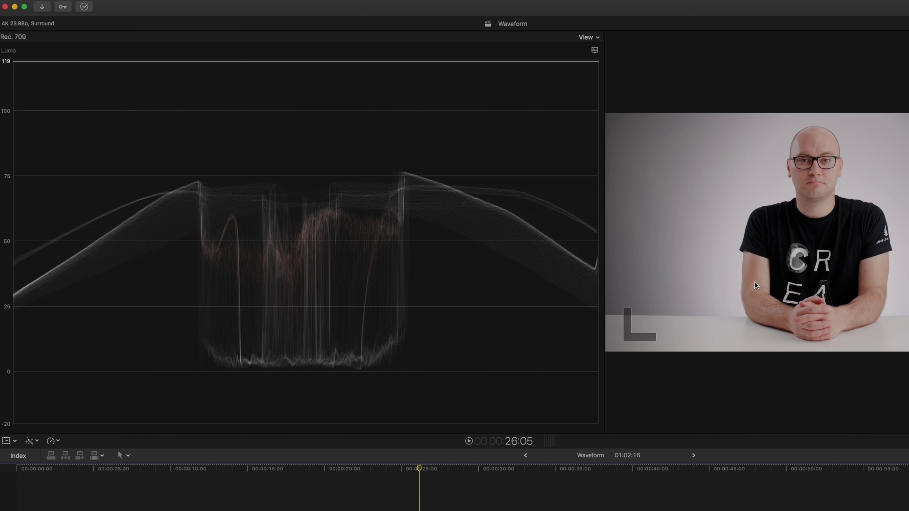
Focus the viewer and move the playhead later to the colour checker chart clip
left_click(623, 241)
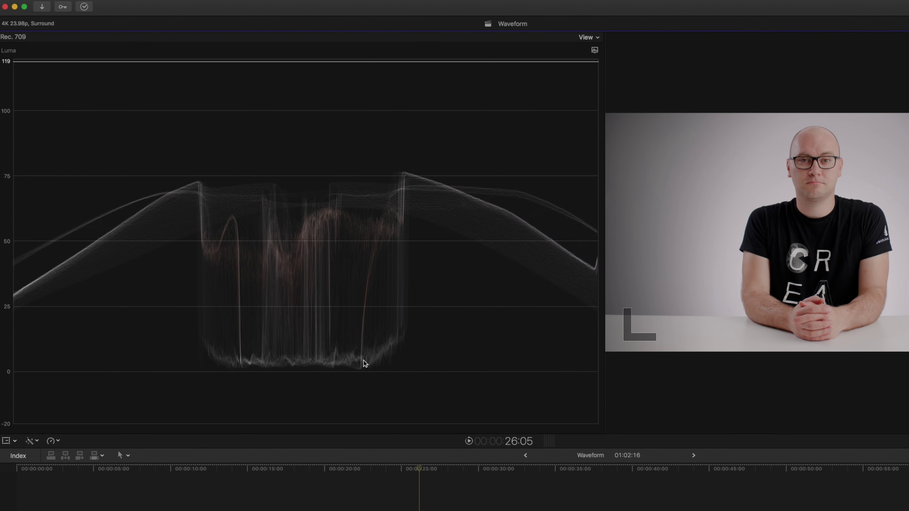
left_click(564, 486)
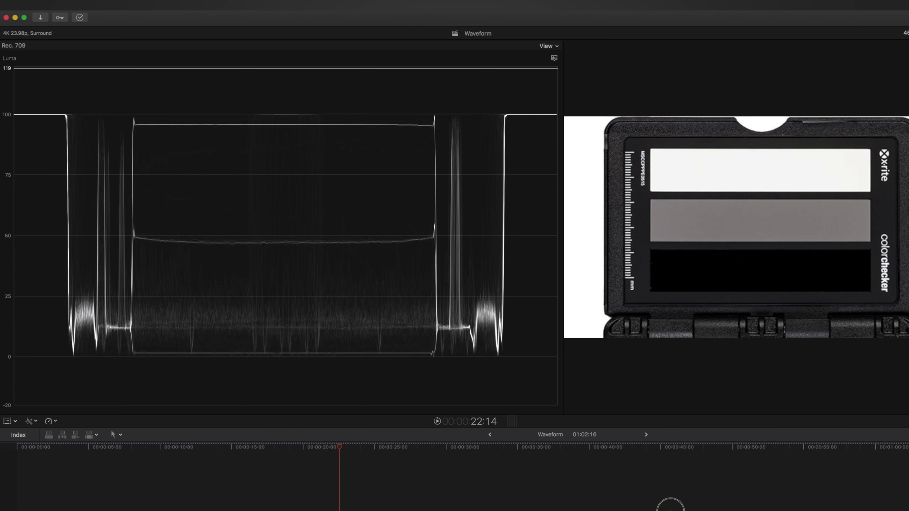
Move the playhead to the clip of the woman reading
left_click(669, 503)
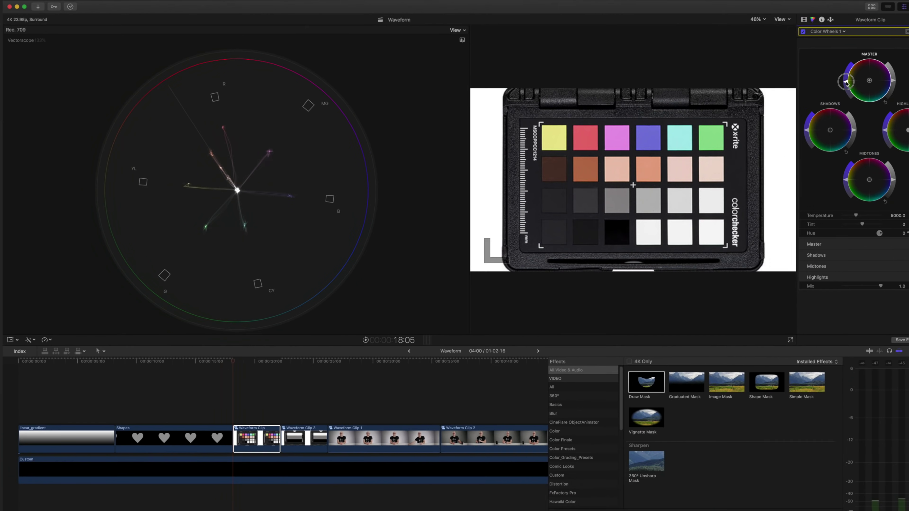
Drag the Master wheel saturation down, then up until the colour chart is fully saturated
left_click_drag(847, 83, 813, 93)
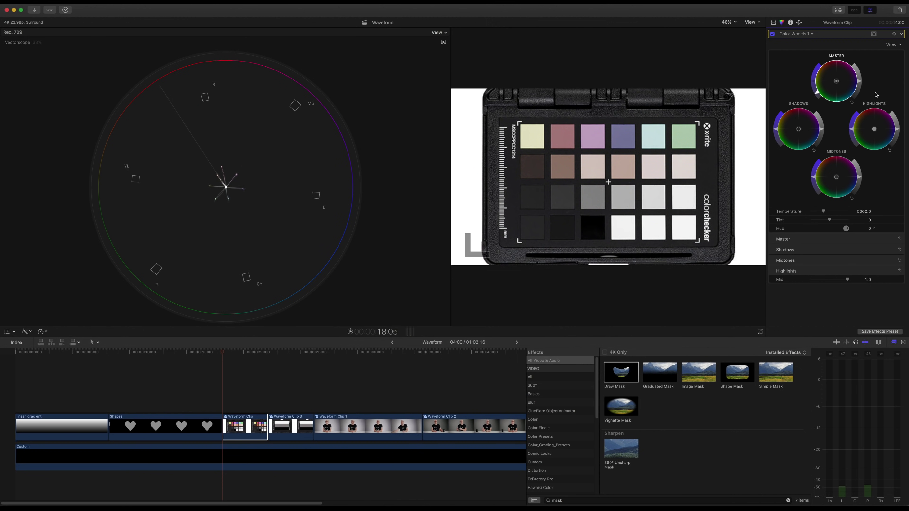
left_click_drag(815, 96, 815, 76)
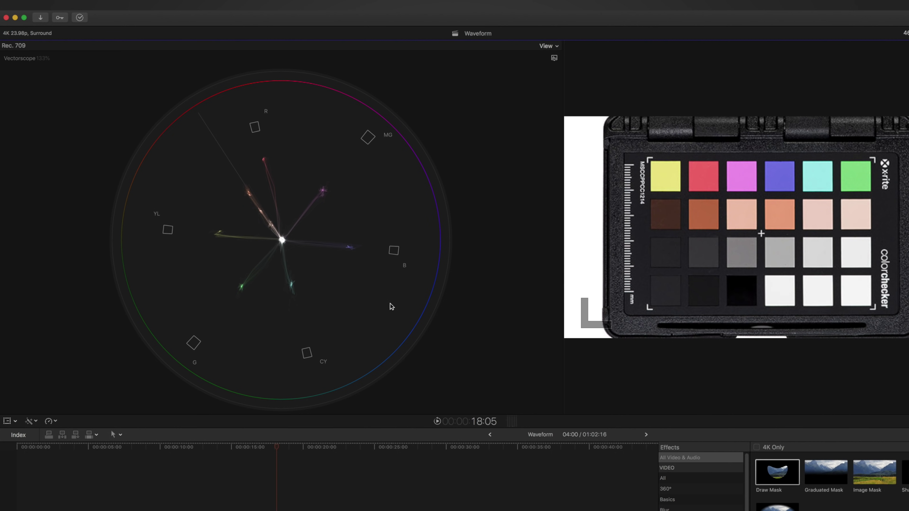
Move the playhead onto the seated presenter clip at 26:05
left_click(391, 447)
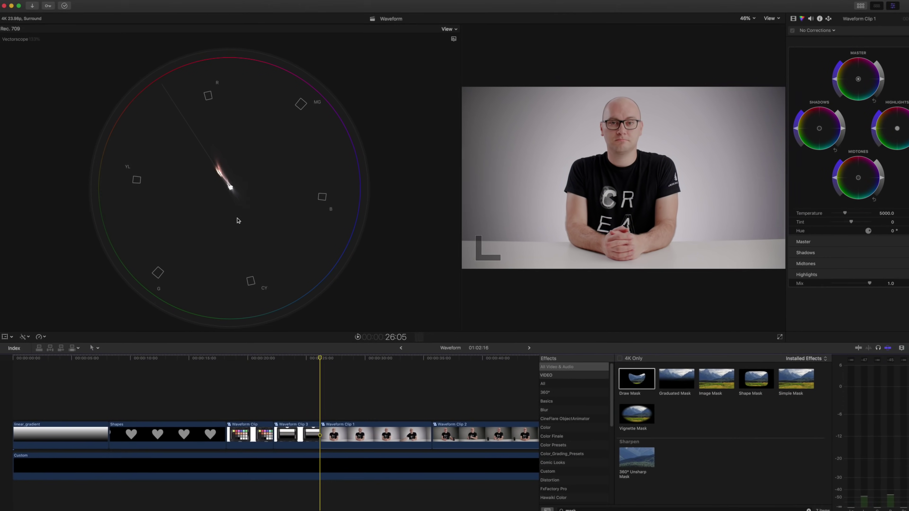
Select clip C0005 and apply the Draw Mask effect to it
scroll(335, 387, "right", 5)
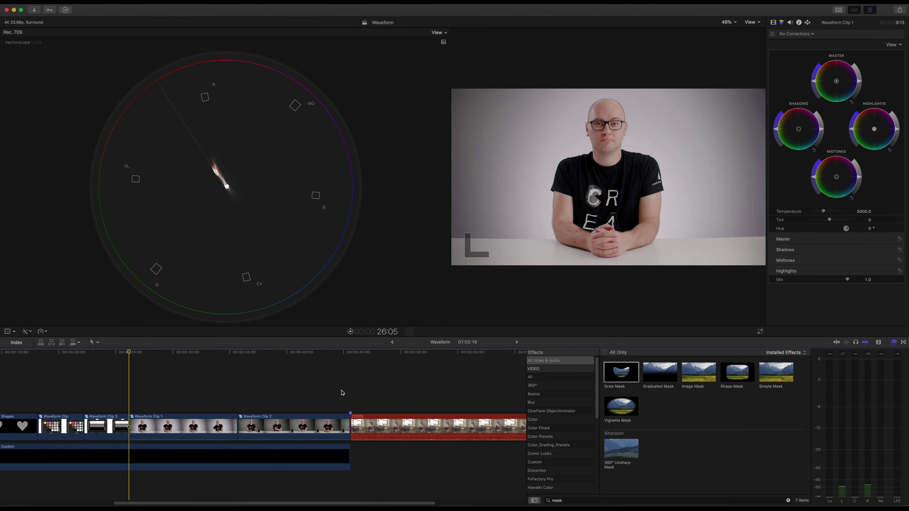
left_click(355, 408)
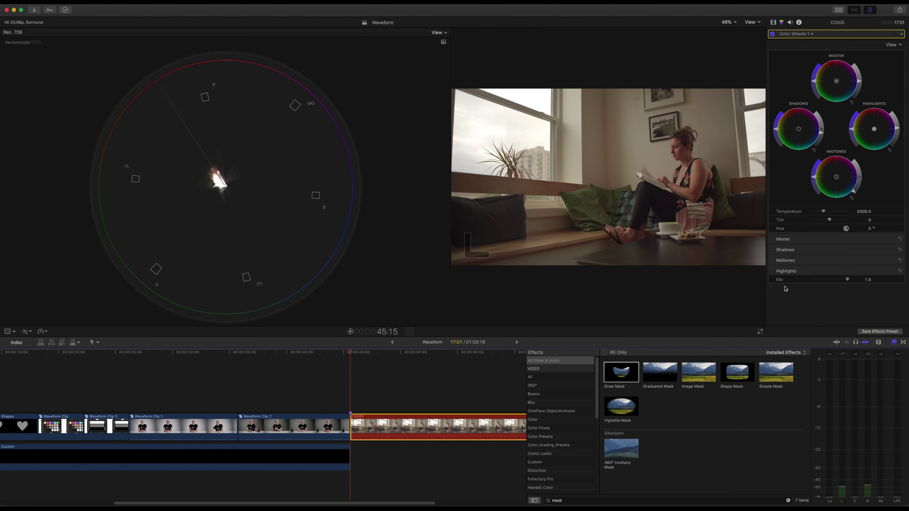
left_click(620, 374)
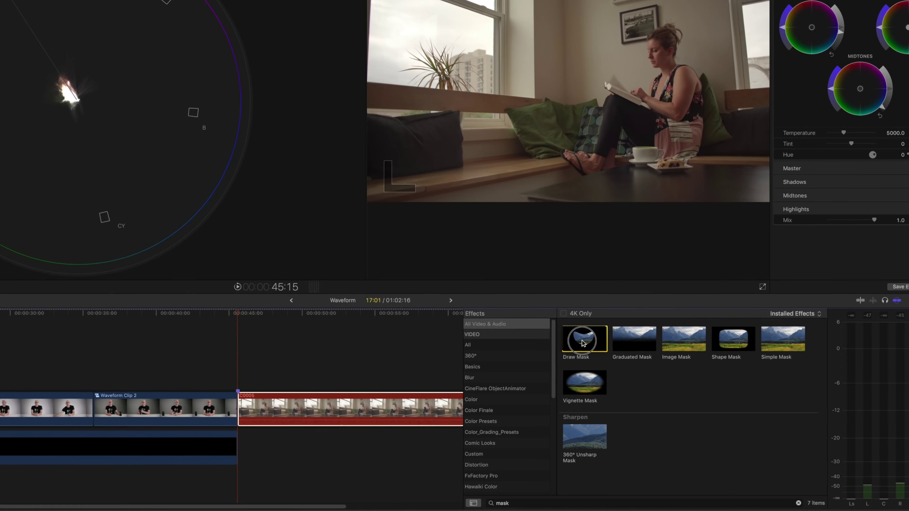
mouse_move(582, 343)
left_mouse_down()
mouse_move(482, 360)
mouse_move(362, 415)
left_mouse_up()
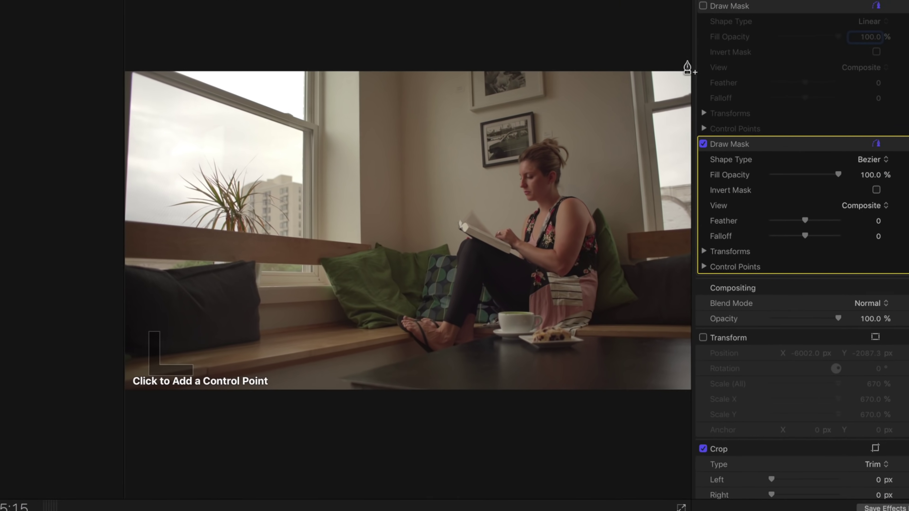
Draw and close a four-point mask over the woman's face
left_click(525, 167)
left_click(531, 200)
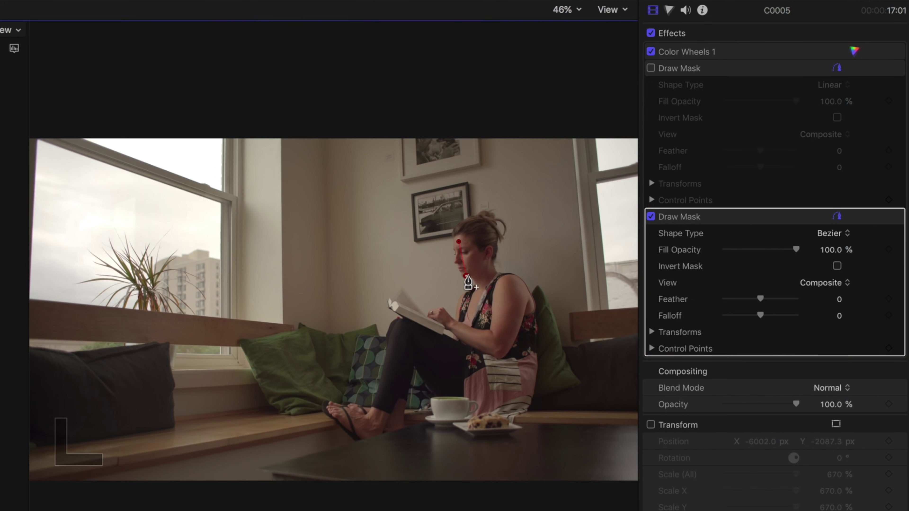
left_click(488, 275)
left_click(476, 251)
left_click(459, 241)
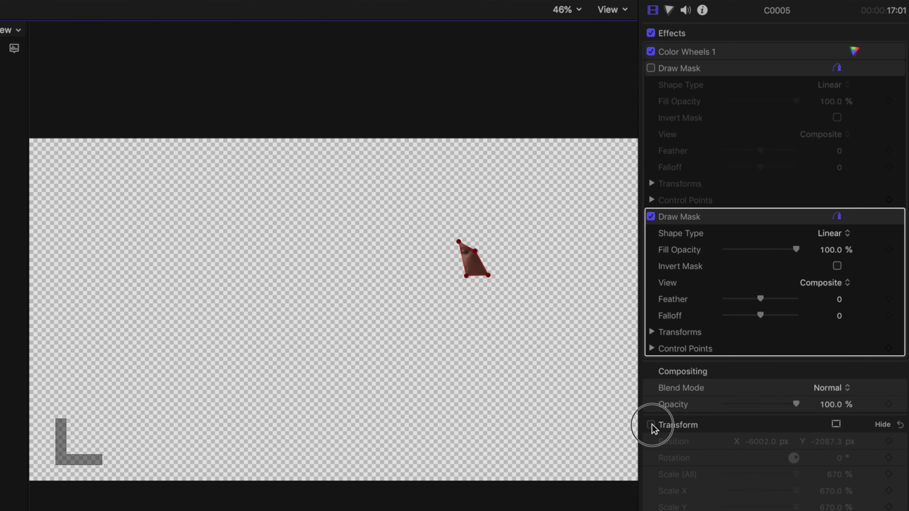
Enable Transform so the masked face patch fills the viewer, then show the add-correction choices
left_click(651, 425)
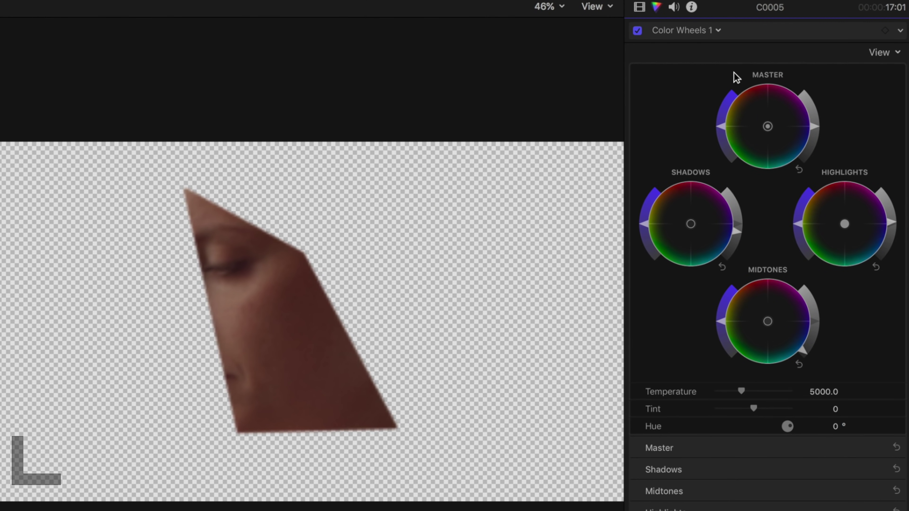
left_click(678, 32)
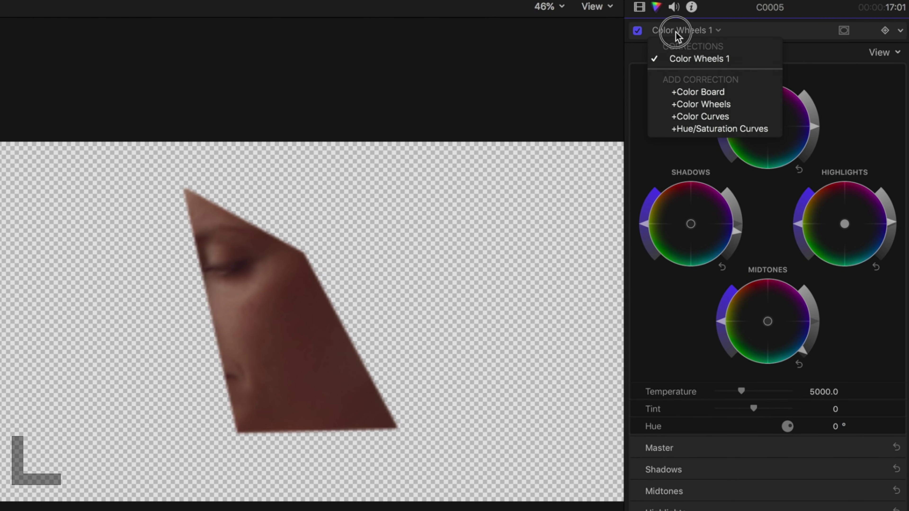
Add a Hue/Saturation Curves correction and sample the face's skin tone with the HUE vs HUE eyedropper
left_click(748, 131)
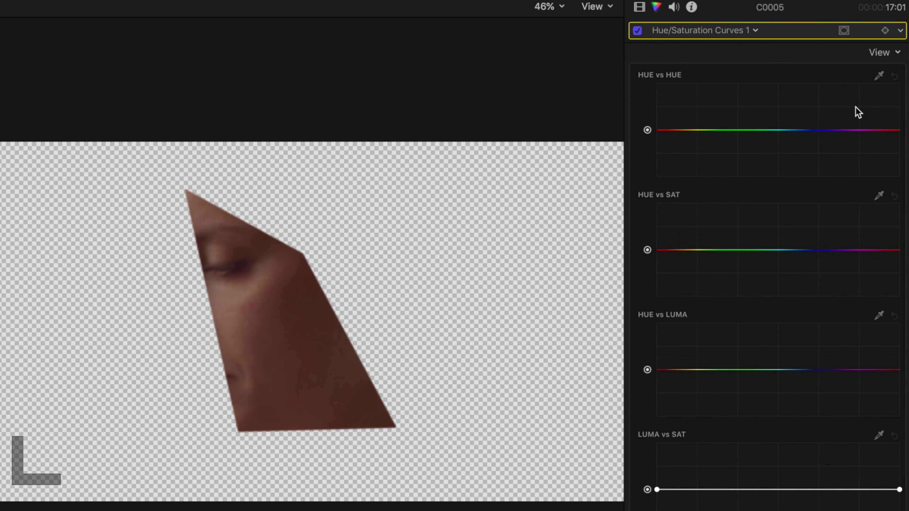
left_click(879, 76)
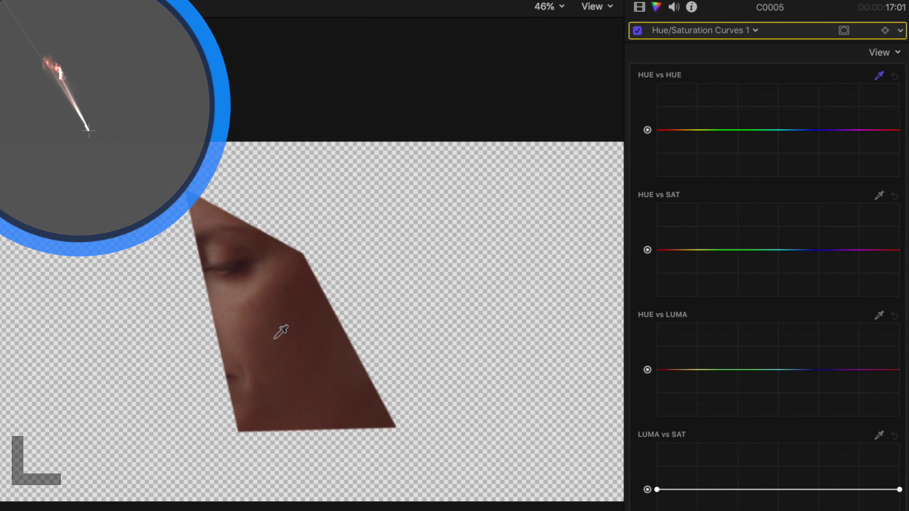
left_click(288, 330)
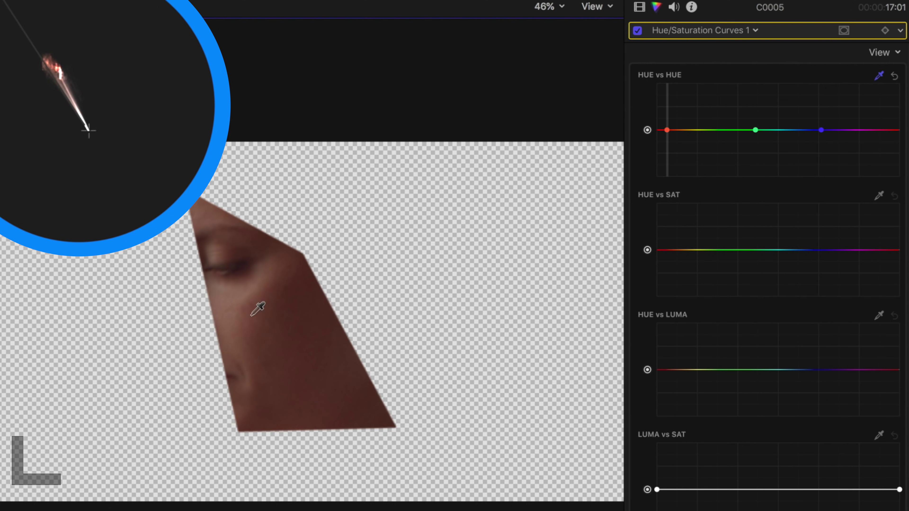
Add control points at the skin hue and curve end, and drag them to rotate the face's hue
left_click(696, 130)
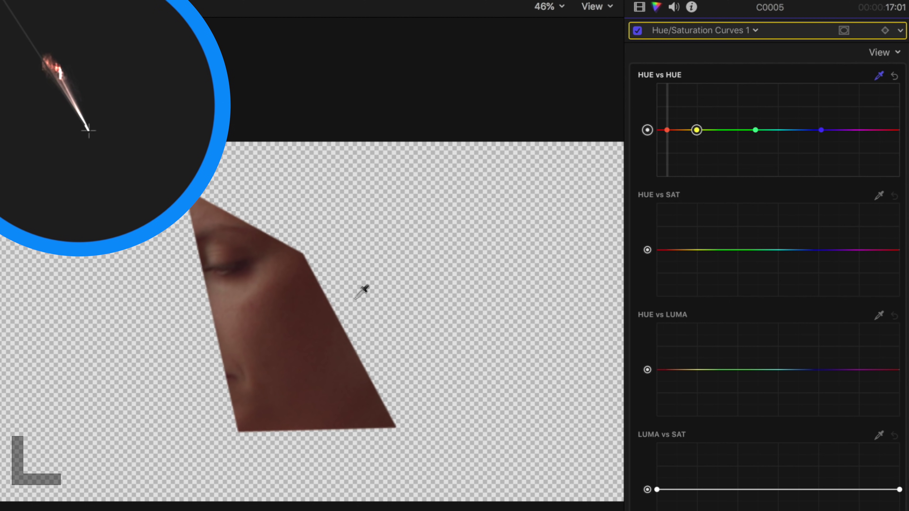
left_click(899, 130)
mouse_move(898, 131)
left_mouse_down()
mouse_move(898, 117)
mouse_move(898, 136)
left_mouse_up()
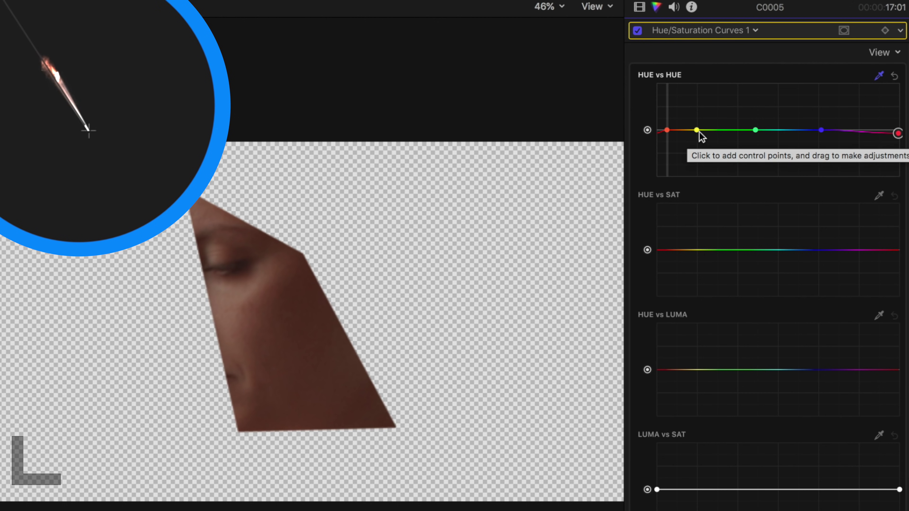
mouse_move(697, 131)
left_mouse_down()
mouse_move(696, 146)
mouse_move(695, 121)
mouse_move(696, 132)
left_mouse_up()
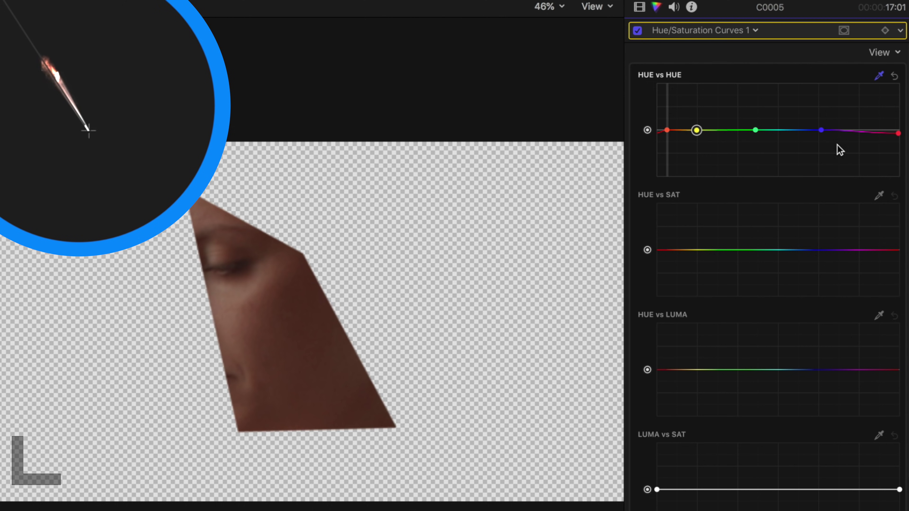
left_click_drag(899, 136, 896, 136)
Turn off the second Draw Mask and Transform so the whole wide shot shows
left_click(640, 7)
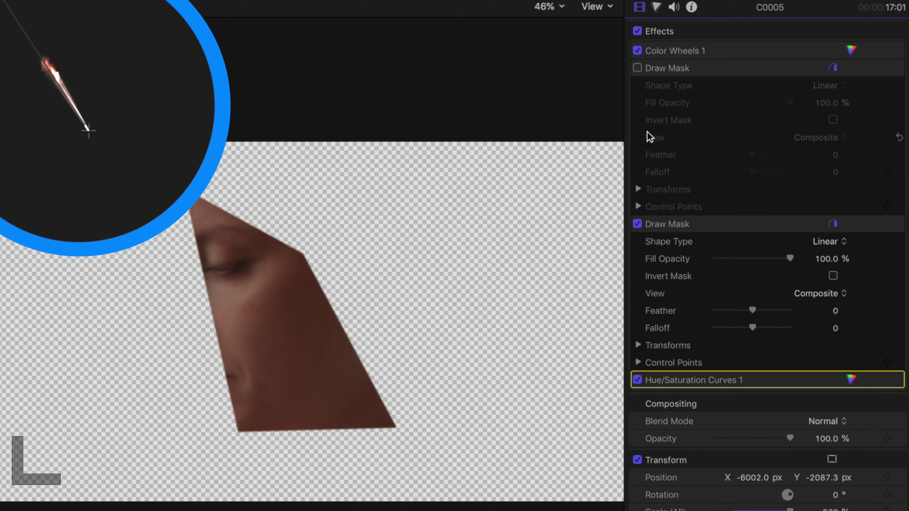
left_click(638, 224)
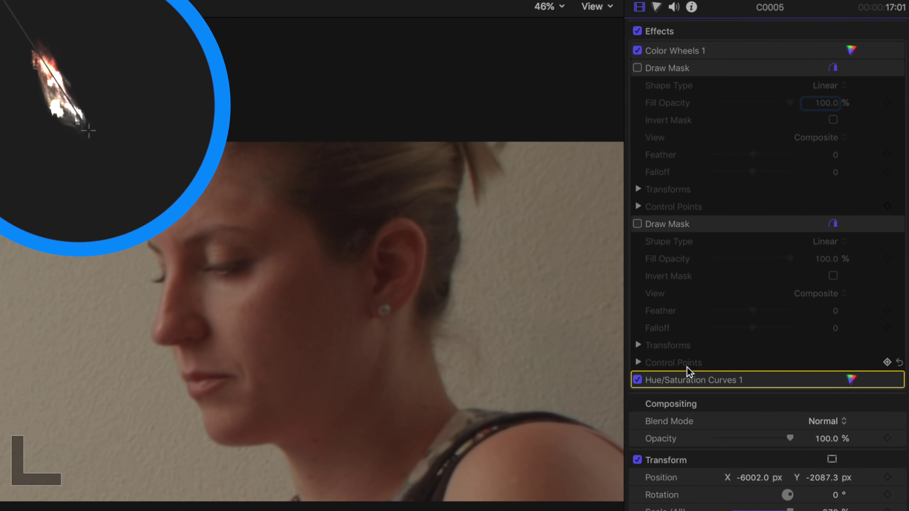
left_click(637, 460)
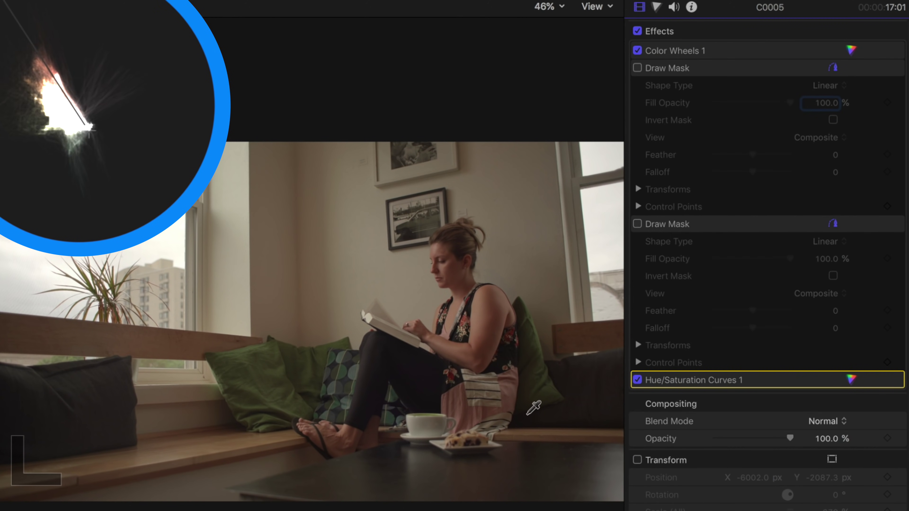
Toggle Hue/Saturation Curves 1 off and on to compare, then open Color Wheels 1
mouse_move(636, 380)
left_click(638, 380)
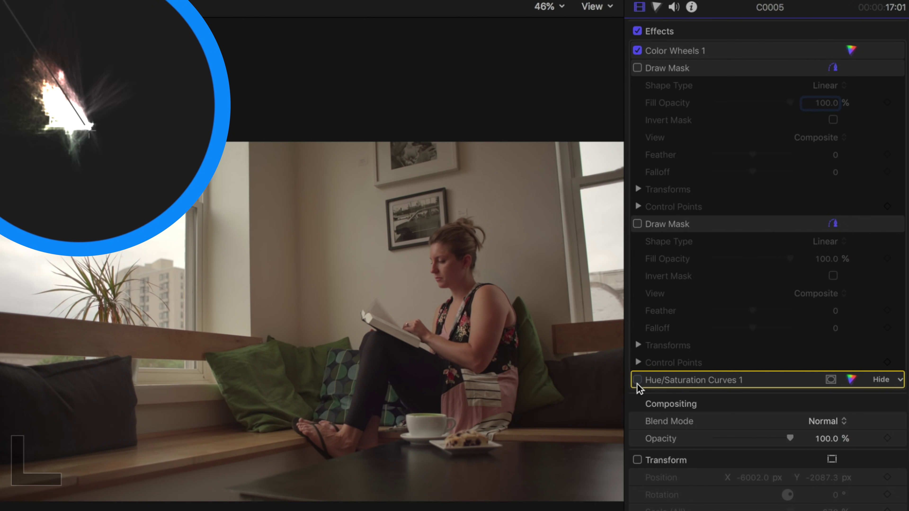
left_click(638, 380)
left_click(637, 380)
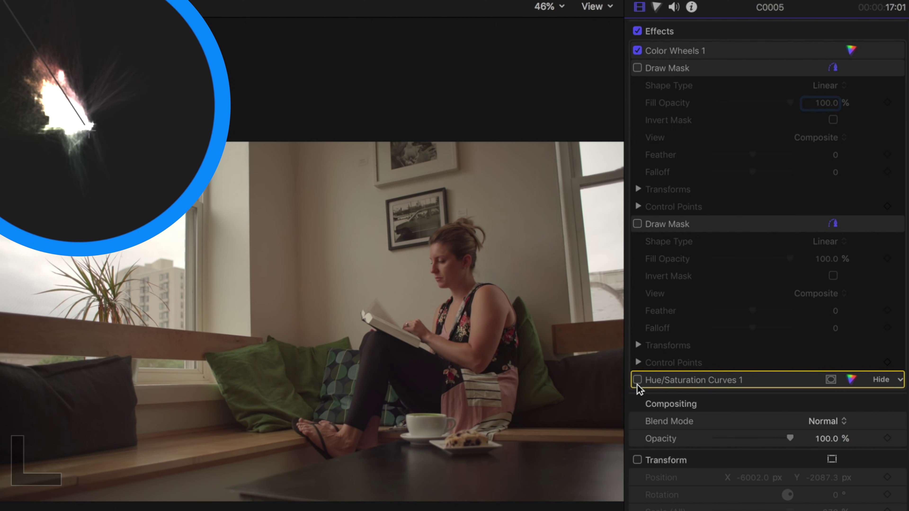
left_click(637, 385)
left_click(636, 384)
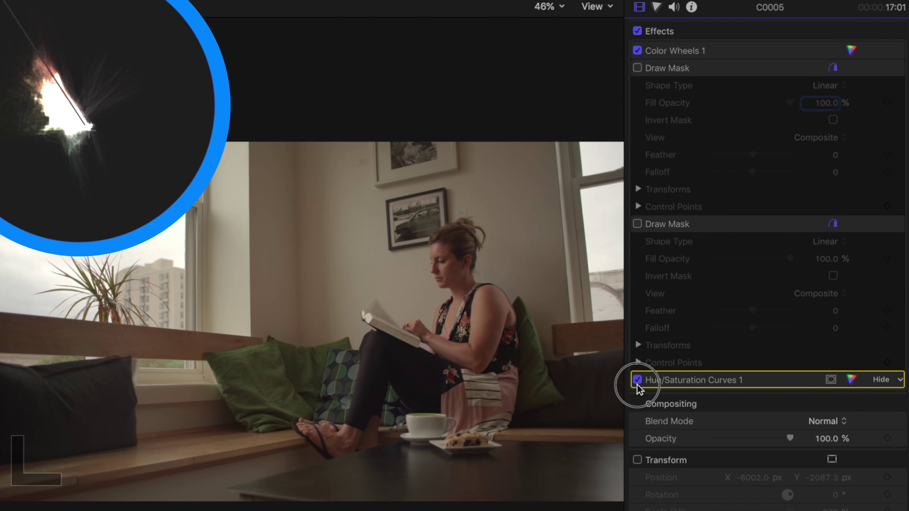
left_click(637, 384)
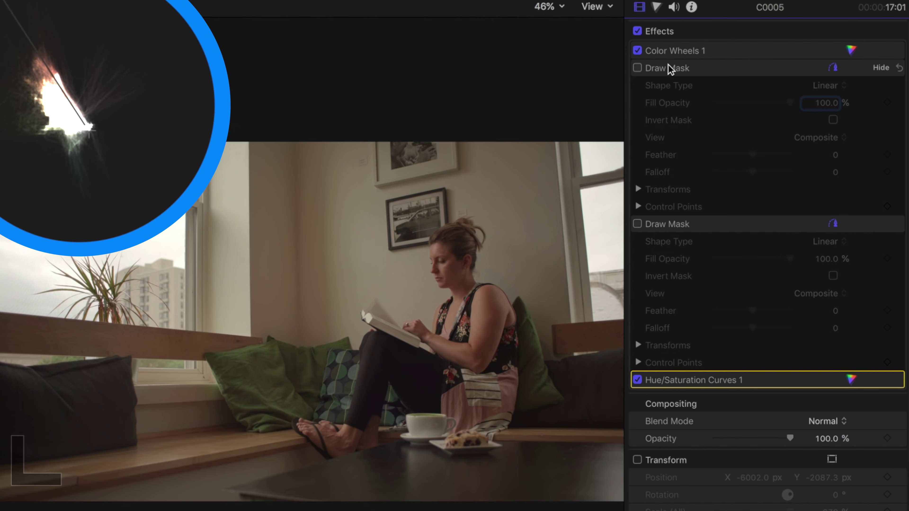
double_click(672, 52)
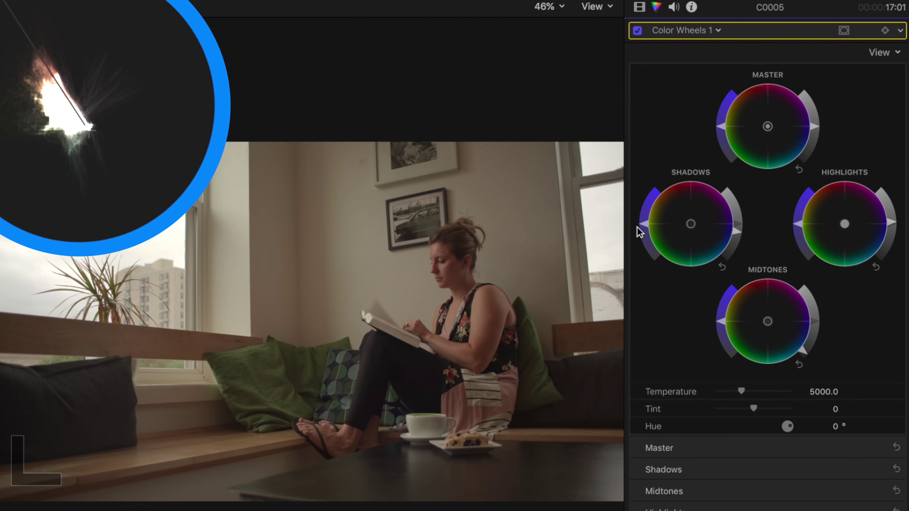
Nudge the Shadows and Midtones saturation on Color Wheels 1, then toggle the hue curves to compare
left_click(646, 225)
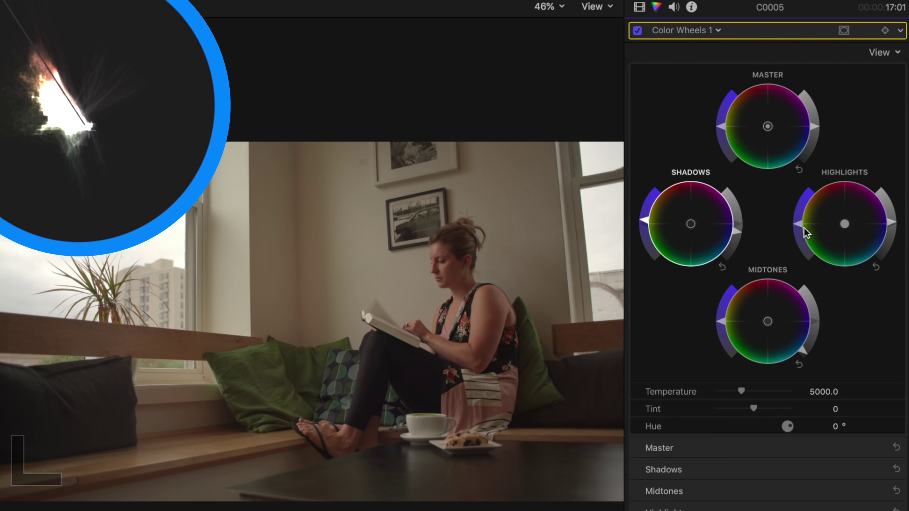
left_click_drag(722, 322, 721, 319)
left_click(644, 221)
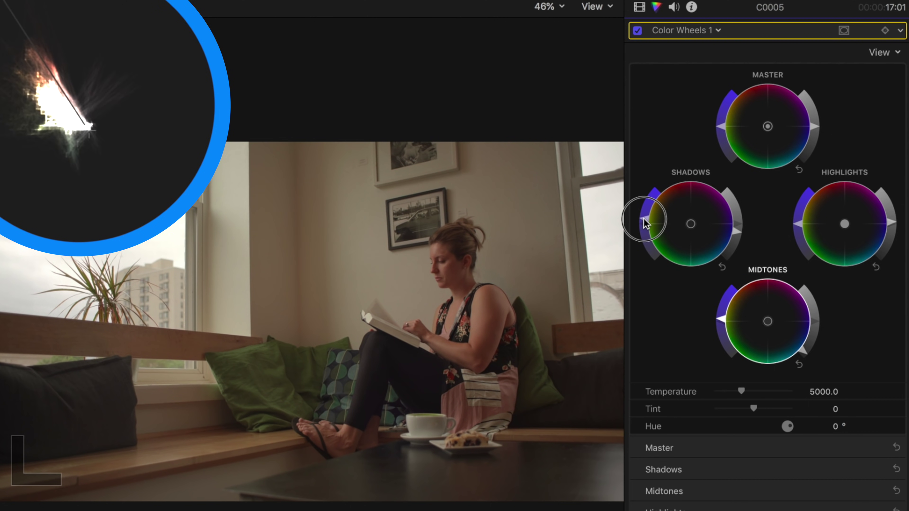
left_click(639, 7)
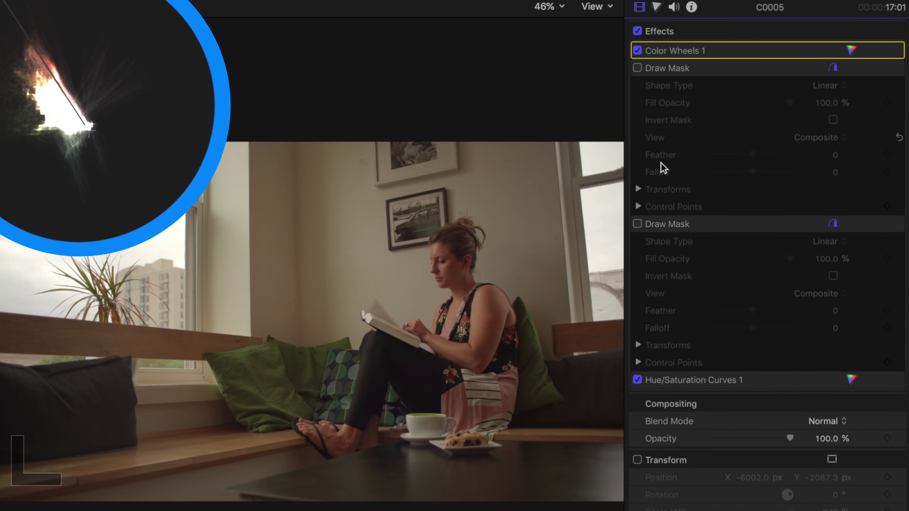
left_click(638, 381)
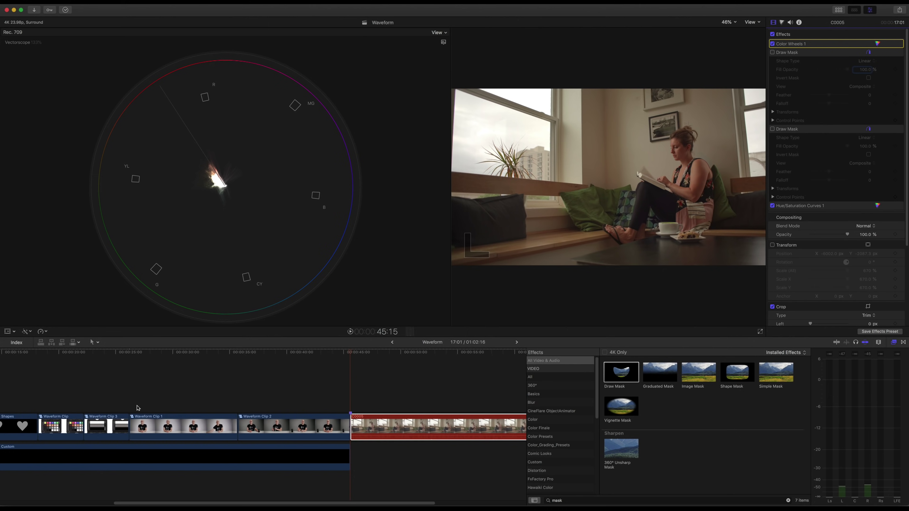
Select the presenter's Waveform Clip 1 and shift its Master color wheel balance
left_click(130, 422)
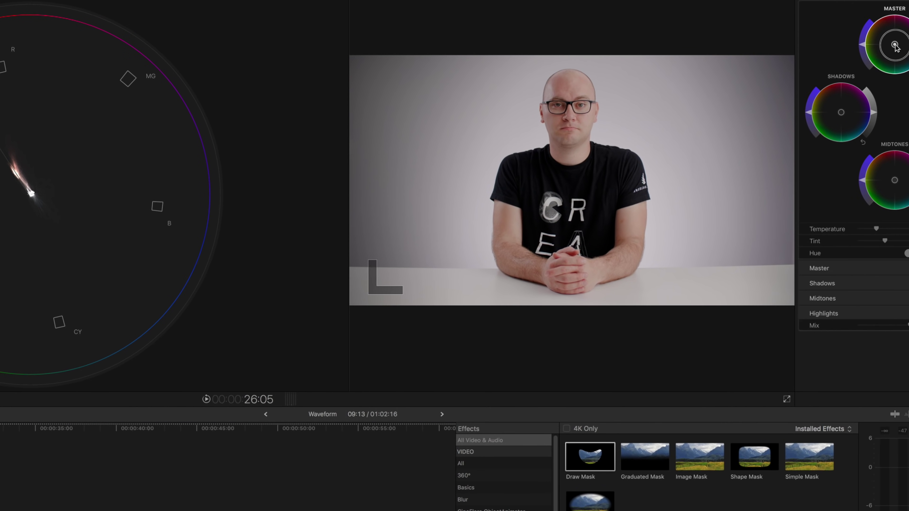
mouse_move(895, 40)
left_mouse_down()
mouse_move(888, 47)
mouse_move(875, 34)
mouse_move(901, 69)
mouse_move(881, 37)
mouse_move(891, 42)
mouse_move(869, 38)
mouse_move(850, 48)
mouse_move(871, 59)
mouse_move(893, 48)
left_mouse_up()
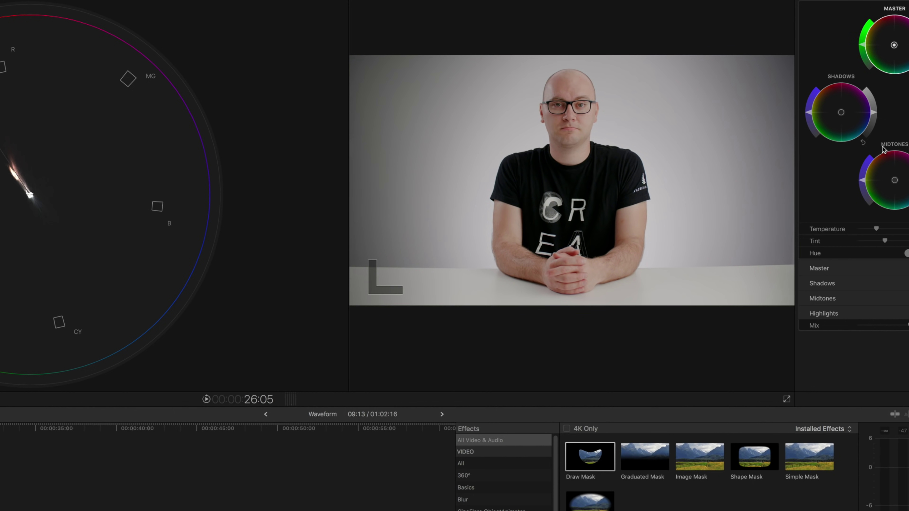